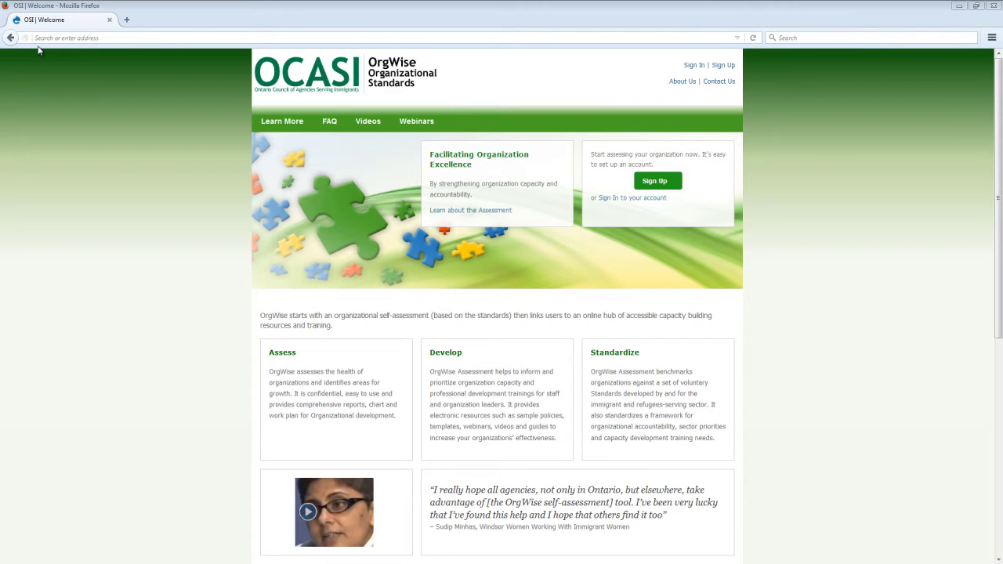
pyautogui.click(44, 38)
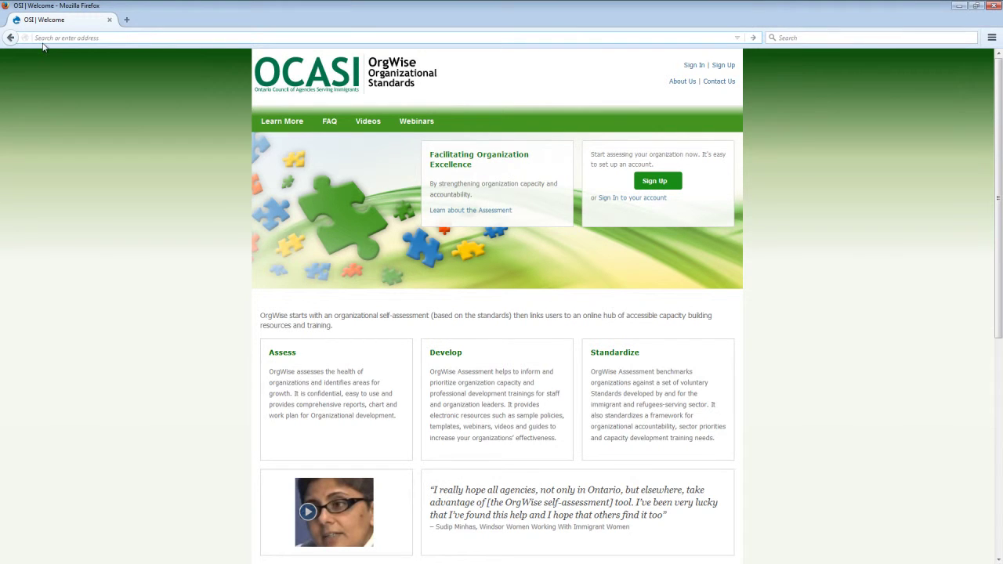
pyautogui.write('www.orgw')
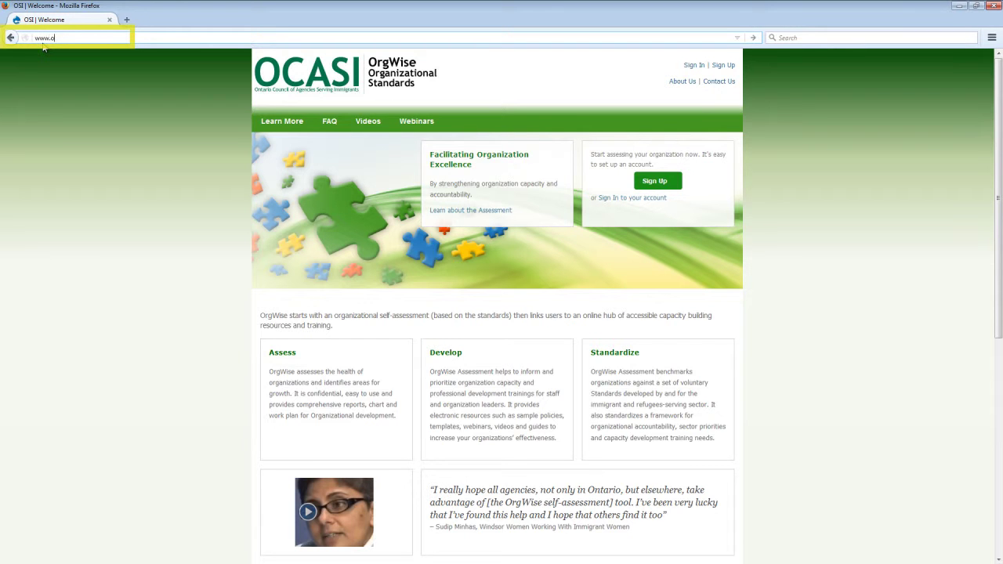
pyautogui.write('ise.ca')
pyautogui.press('Return')
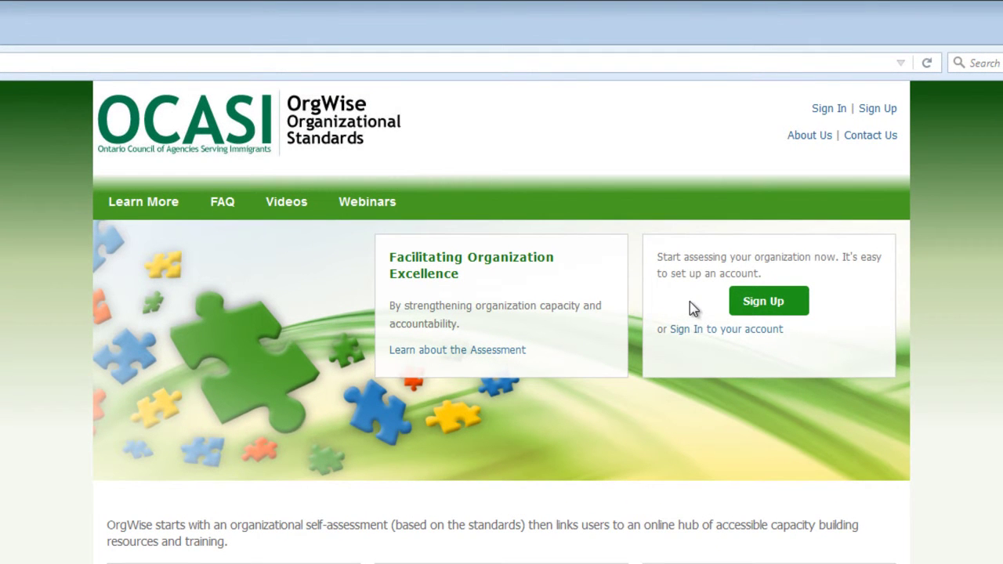
# Step: Open the Sign Up form and enter the new account's username and e-mail address
pyautogui.click(742, 310)
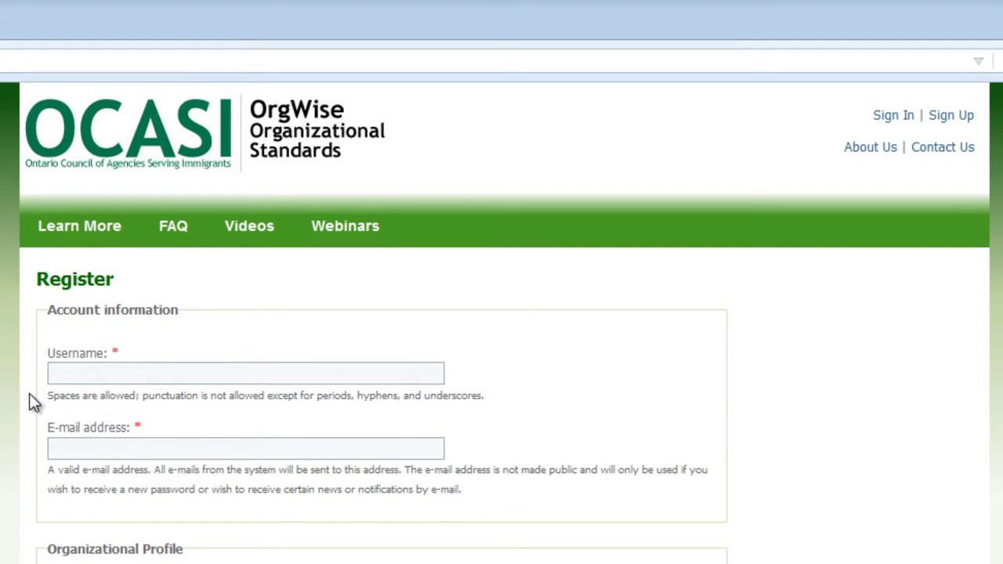
pyautogui.click(52, 376)
pyautogui.write('user_name')
pyautogui.click(53, 449)
pyautogui.write('name@yo')
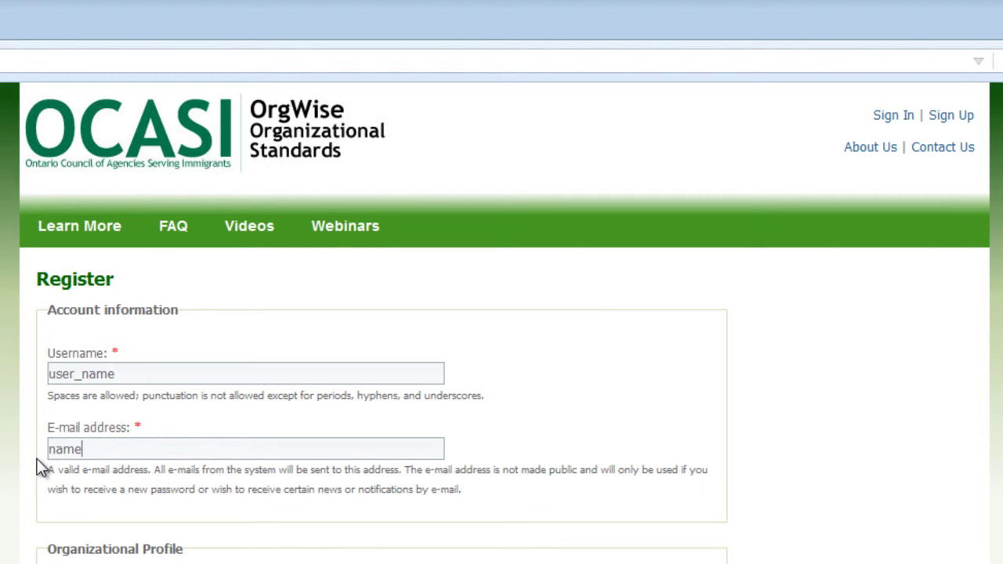
pyautogui.write('uragency.org')
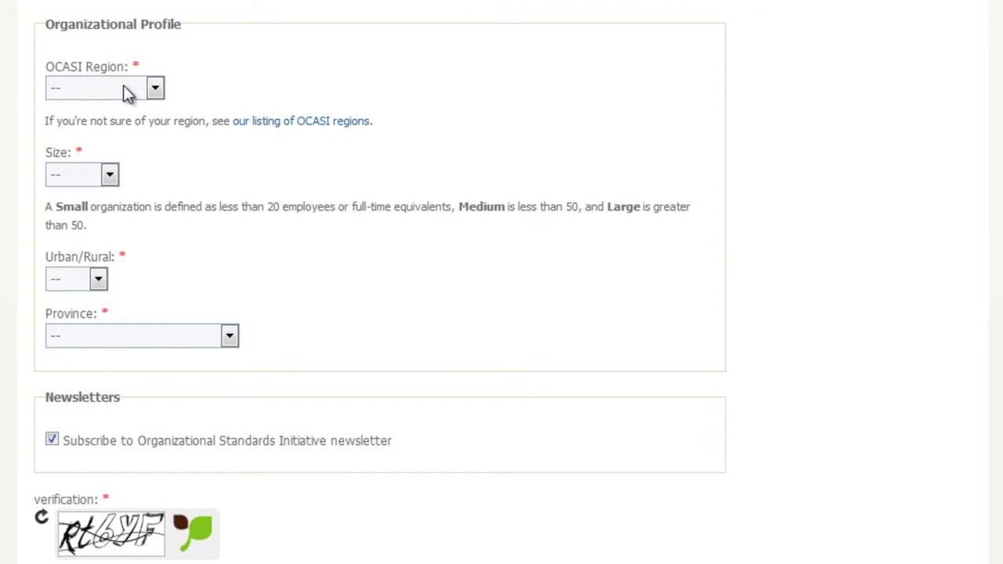
# Step: Choose OCASI Region Toronto, Size Medium, Urban, and Province Ontario in the profile dropdowns
pyautogui.click(154, 88)
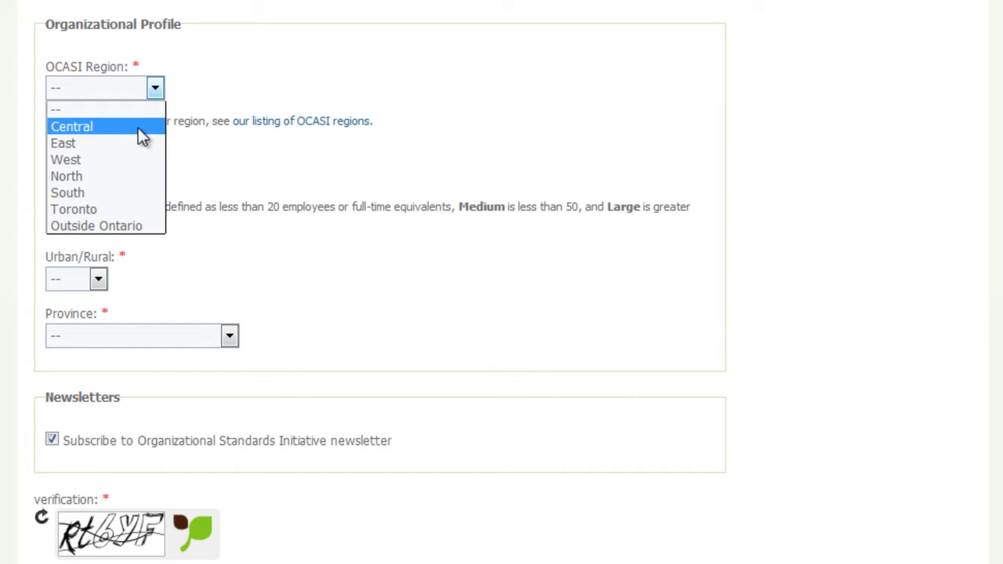
pyautogui.click(123, 206)
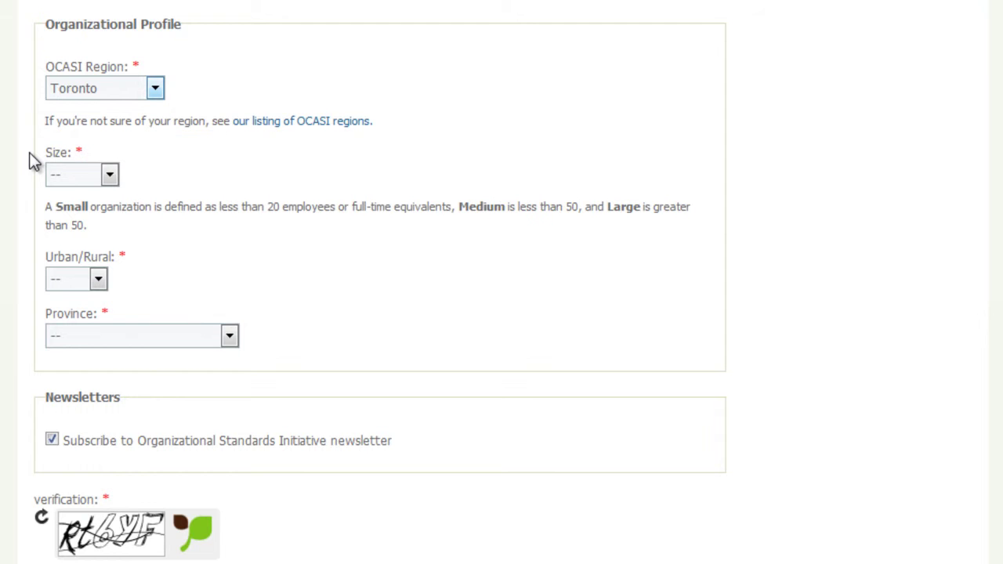
pyautogui.click(111, 179)
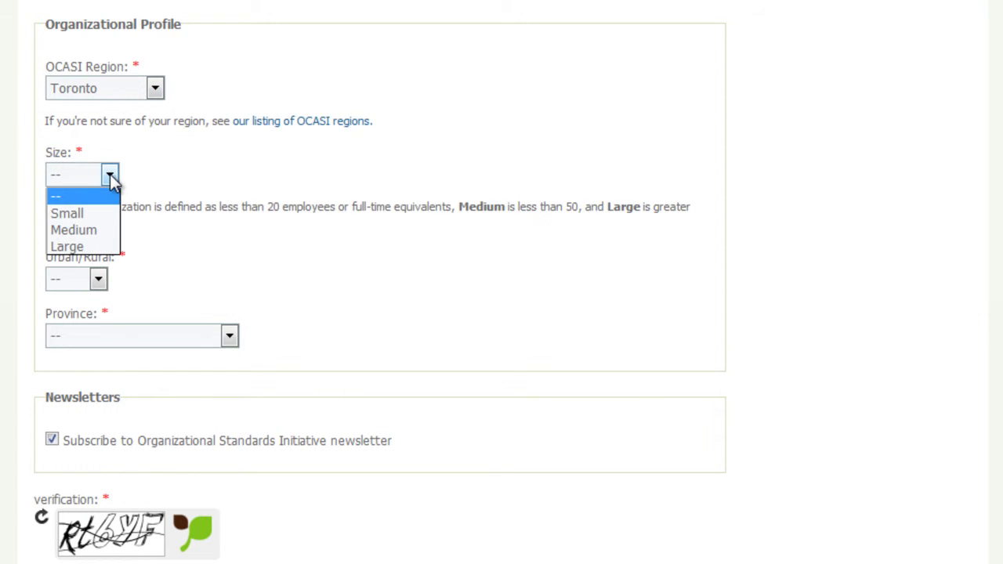
pyautogui.click(107, 232)
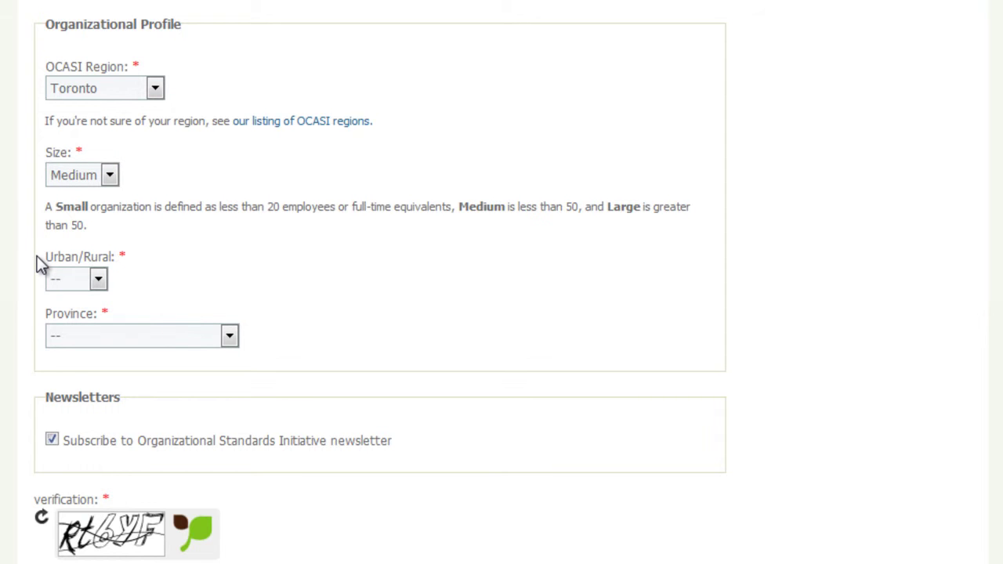
pyautogui.click(98, 279)
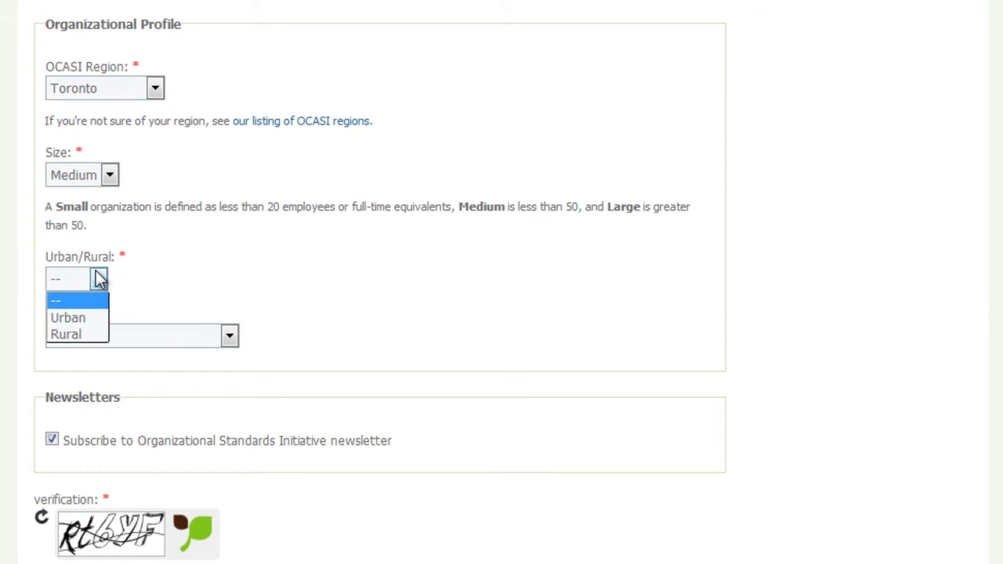
pyautogui.click(90, 319)
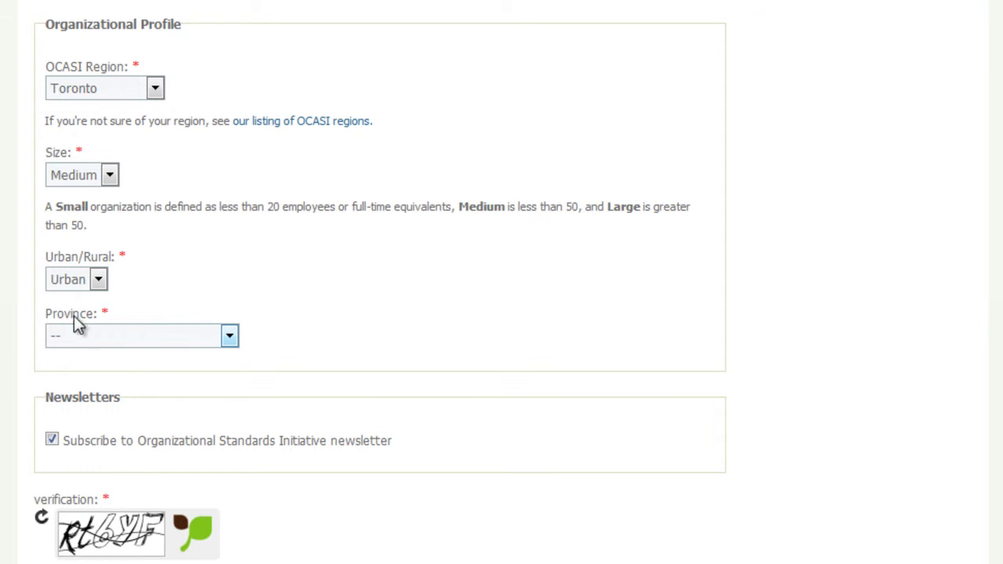
pyautogui.click(229, 337)
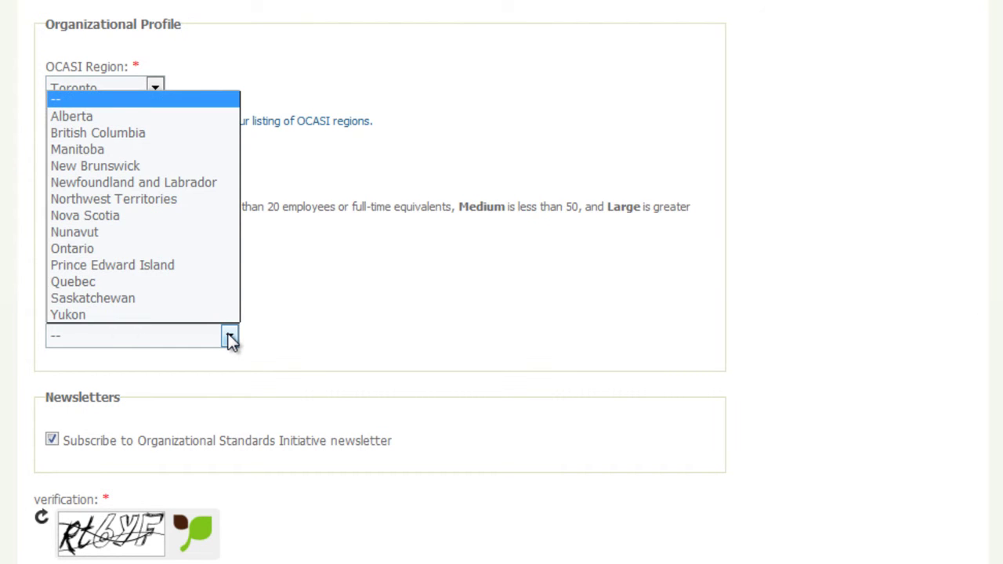
pyautogui.click(181, 249)
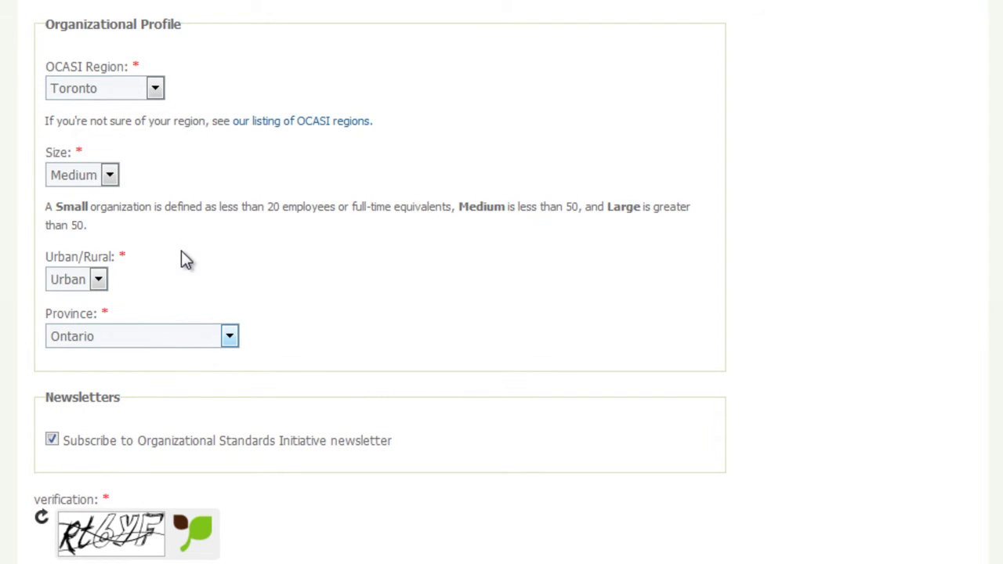
# Step: Scroll to the verification box and enter the captcha characters shown in the picture
pyautogui.scroll(-3, 33, 325)
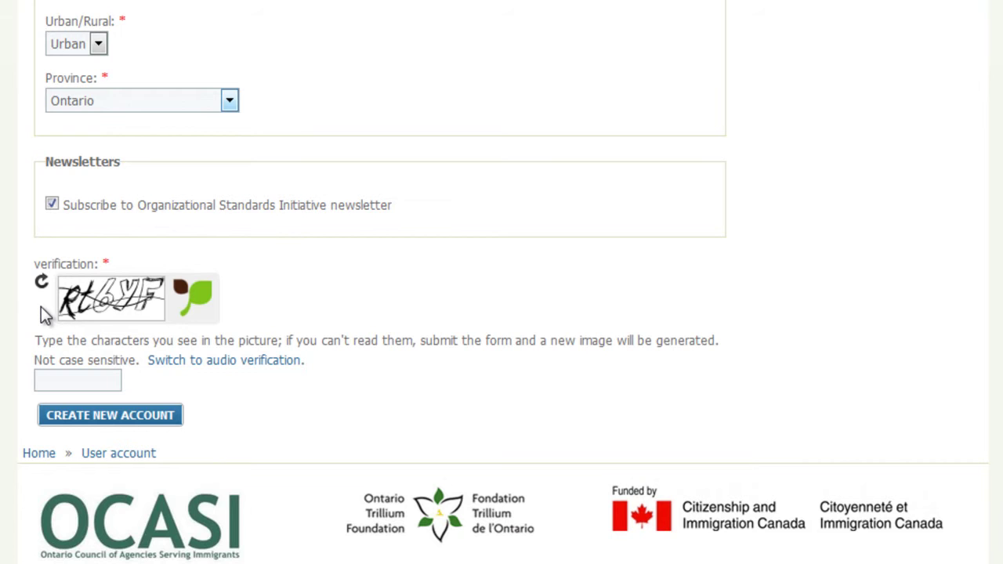
pyautogui.click(39, 381)
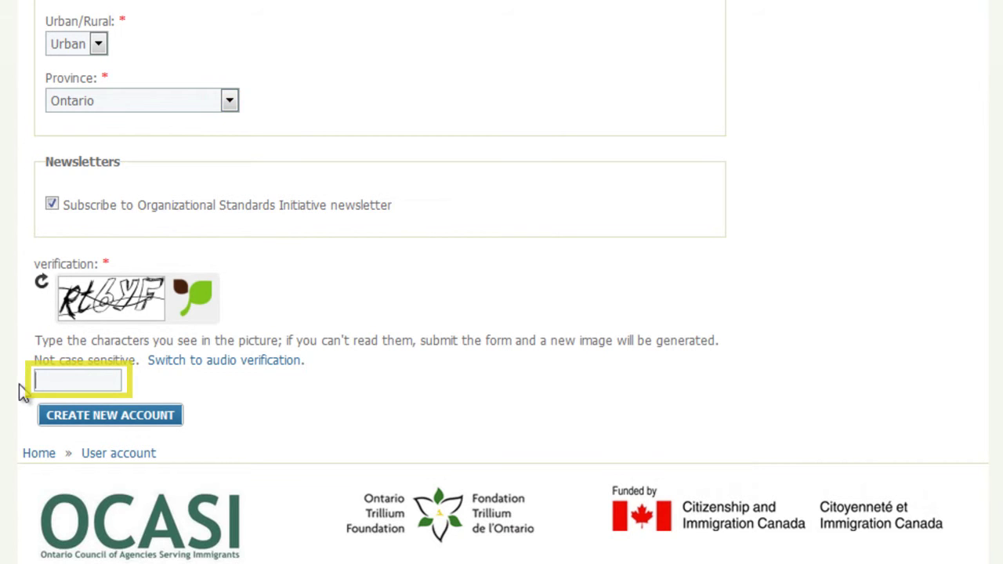
pyautogui.write('Rt6YF')
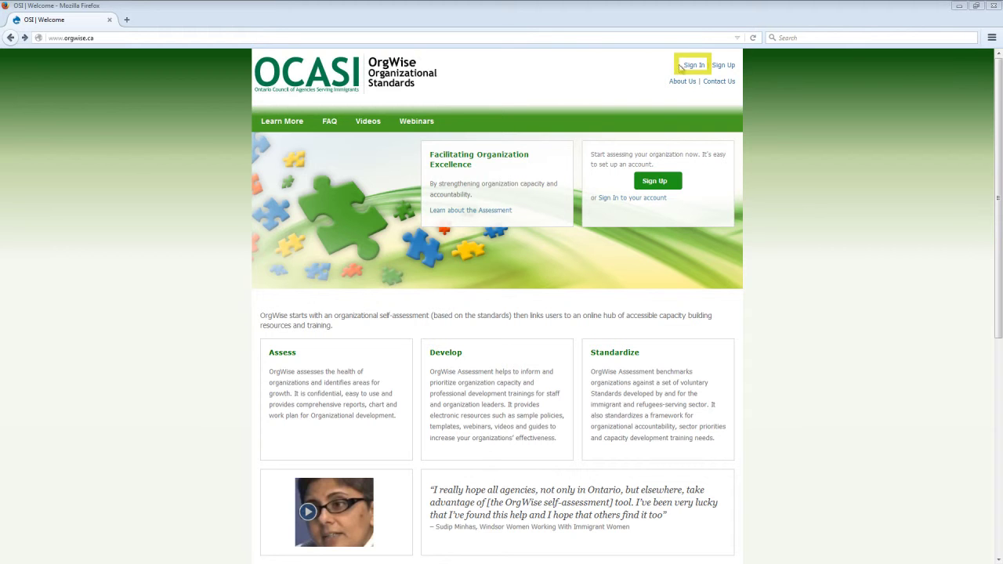
# Step: Sign in on the login page with the account username and password
pyautogui.click(687, 67)
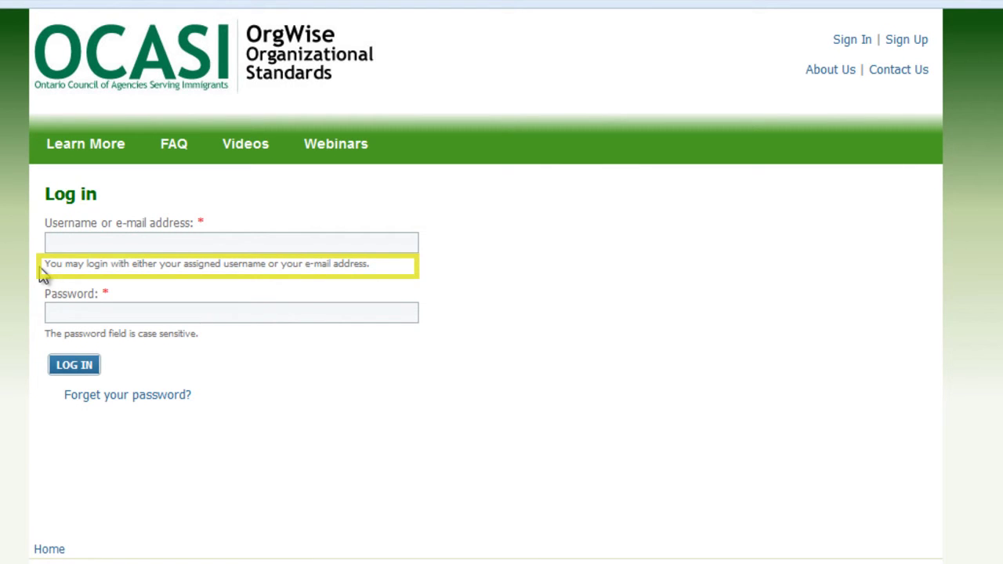
pyautogui.click(47, 243)
pyautogui.write('user_name')
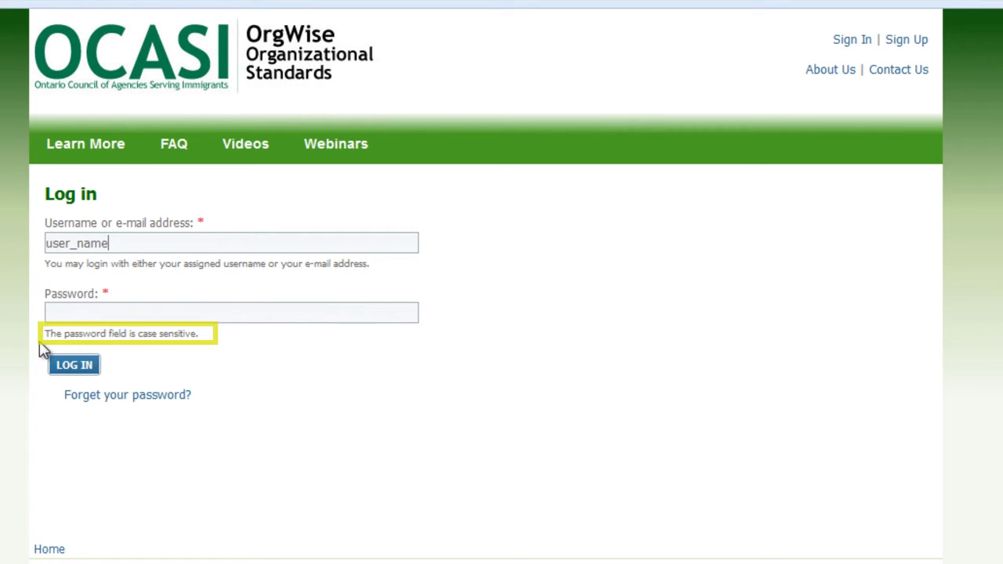
pyautogui.click(50, 313)
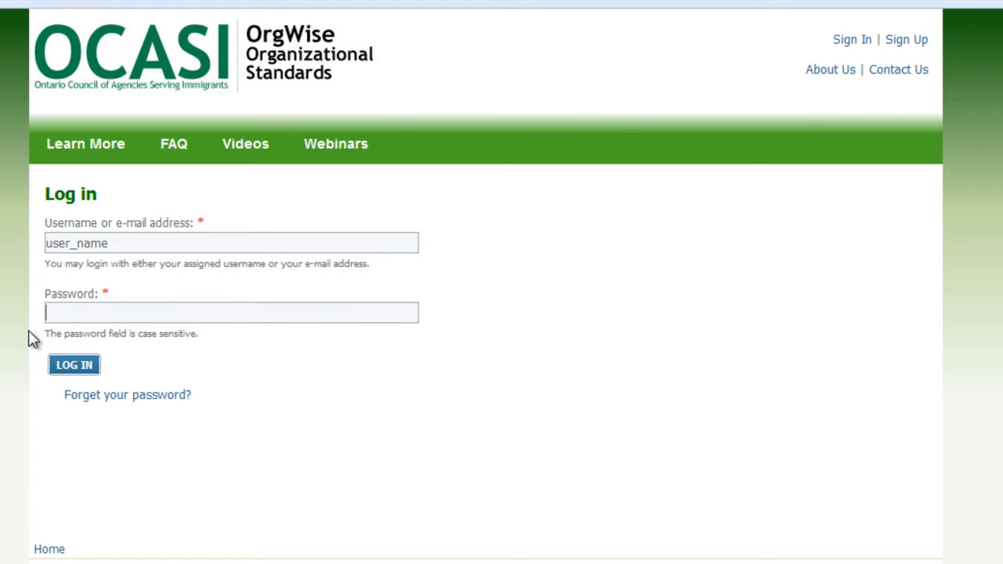
pyautogui.write('password')
pyautogui.click(54, 373)
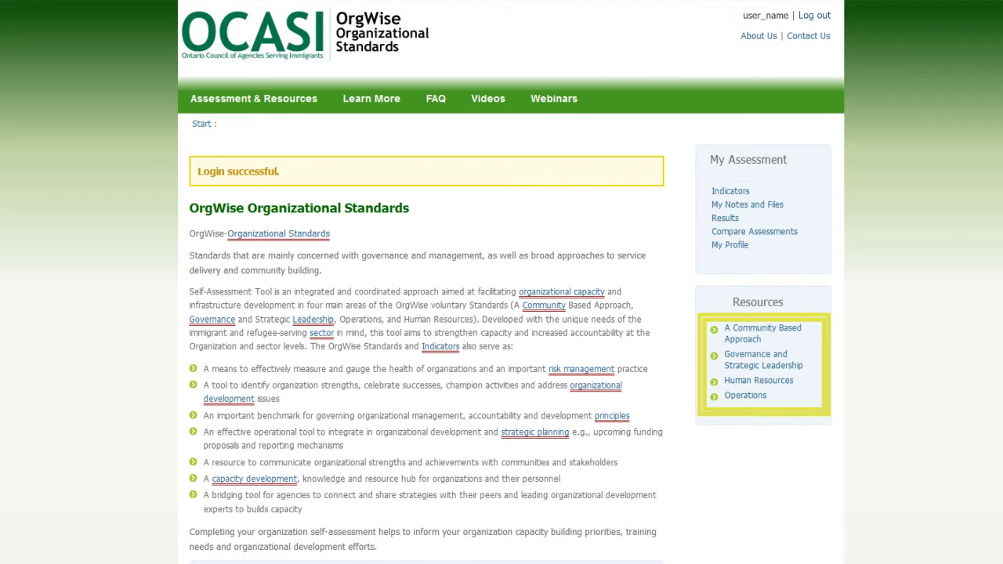
# Step: Scroll to the category tiles and reveal the A Community Based Approach focus-area summary
pyautogui.scroll(-3, 501, 282)
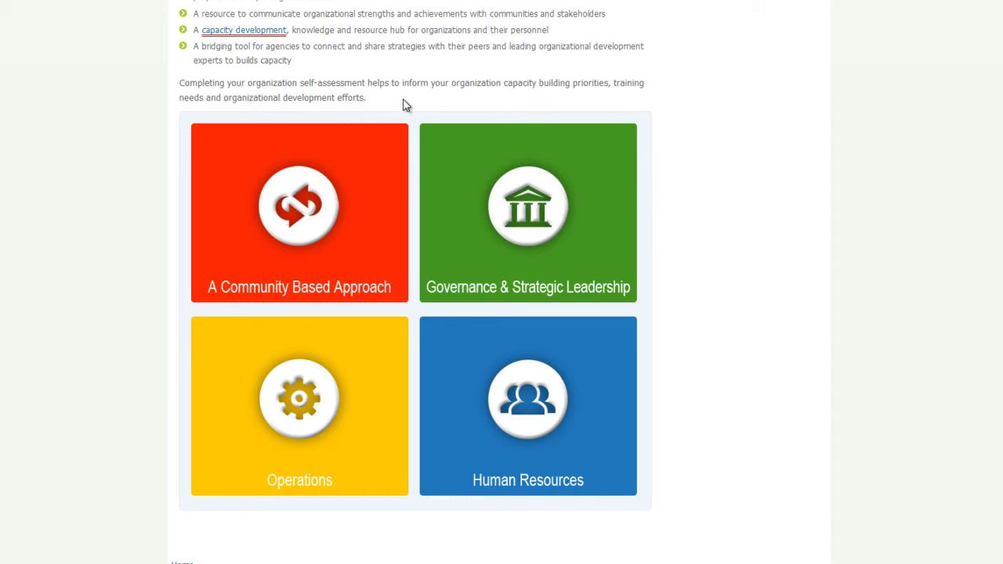
pyautogui.moveTo(394, 134)
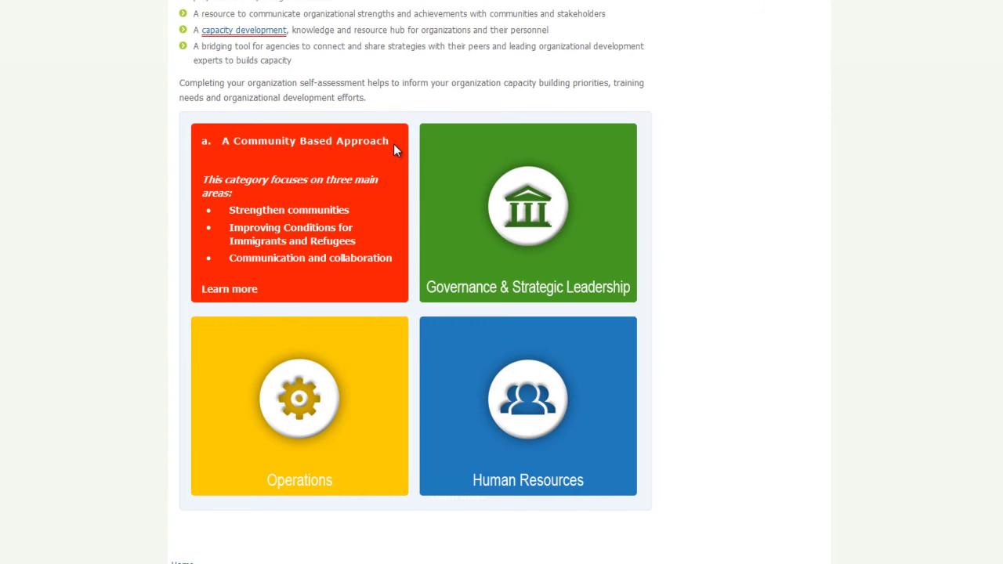
# Step: Open the A Community Based Approach category and its first Strengthening Communities standard
pyautogui.click(244, 291)
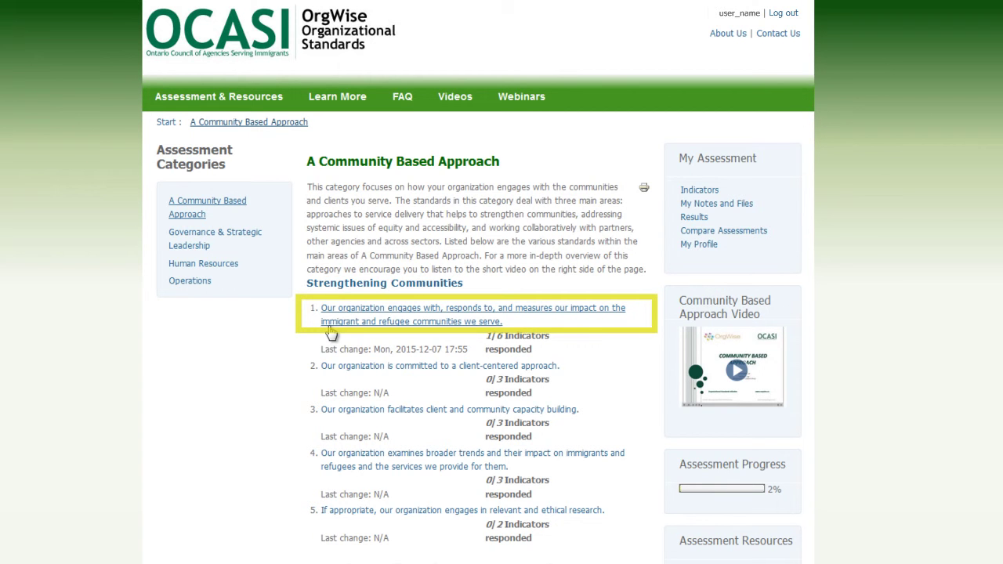
pyautogui.click(332, 313)
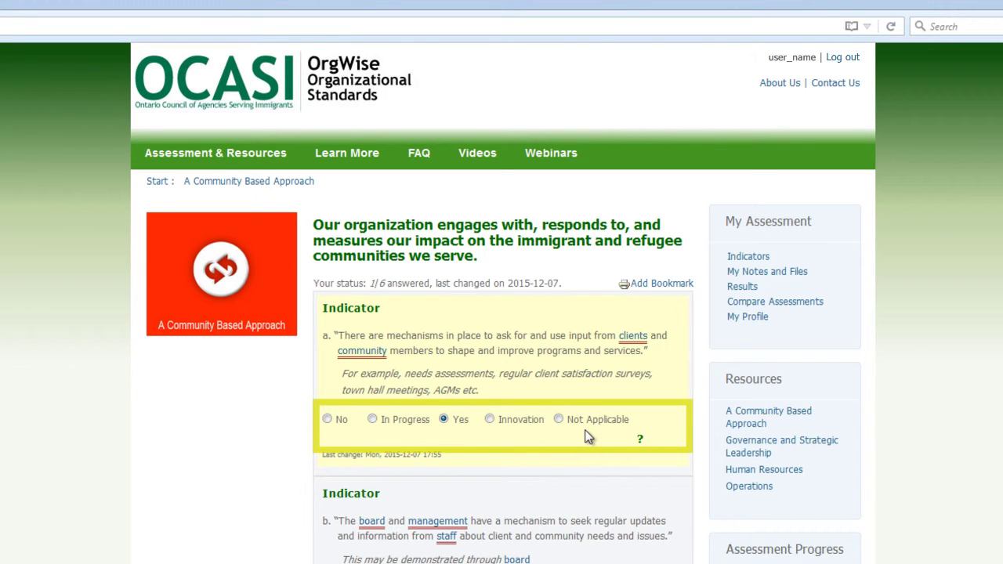
# Step: Show and hide the answer-option definitions, review the indicators, then advance to the client-centered standard
pyautogui.click(639, 440)
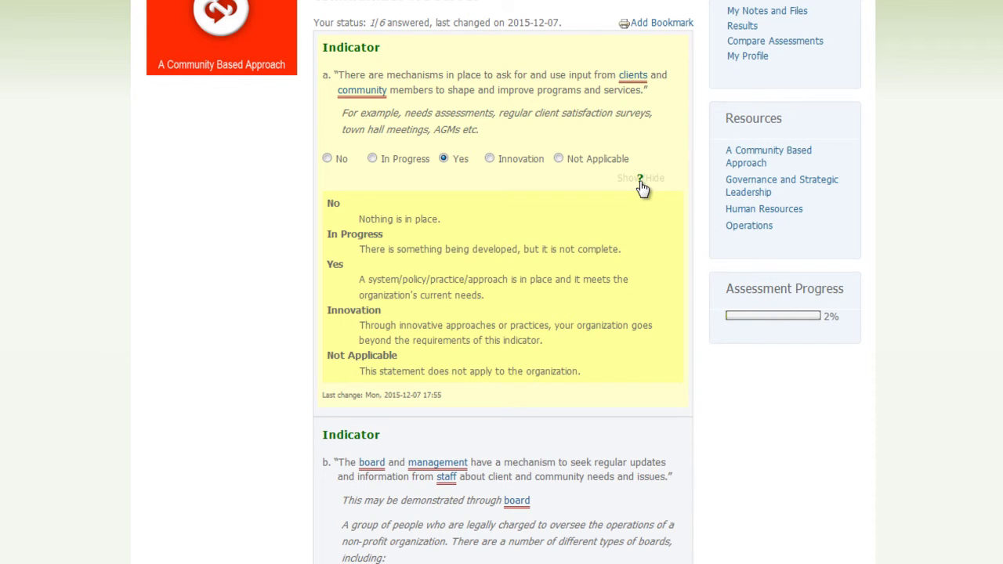
pyautogui.click(640, 181)
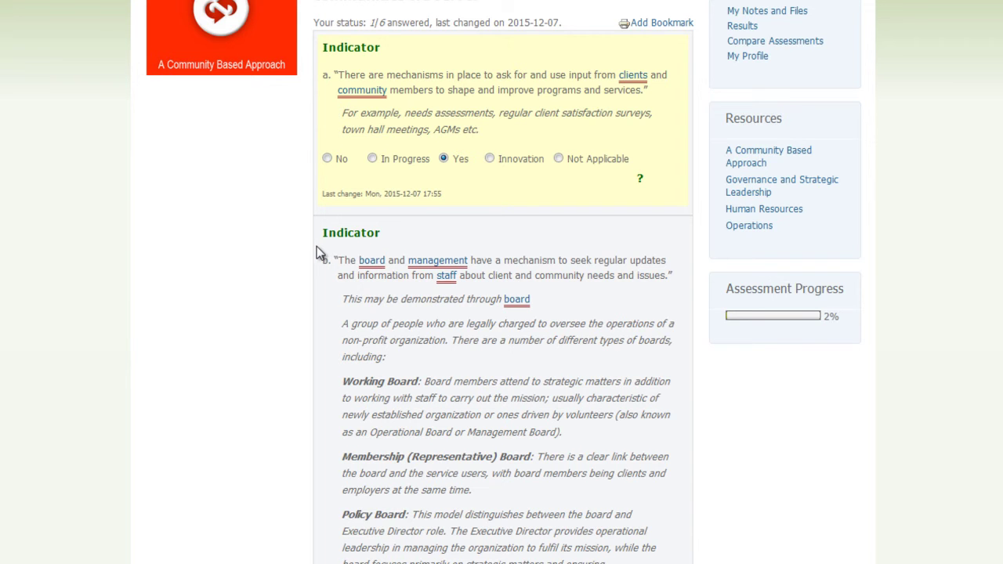
pyautogui.scroll(-3, 317, 248)
pyautogui.scroll(-5, 317, 246)
pyautogui.scroll(-4, 316, 247)
pyautogui.scroll(-5, 317, 247)
pyautogui.scroll(-6, 316, 246)
pyautogui.scroll(-3, 317, 246)
pyautogui.scroll(-1, 318, 252)
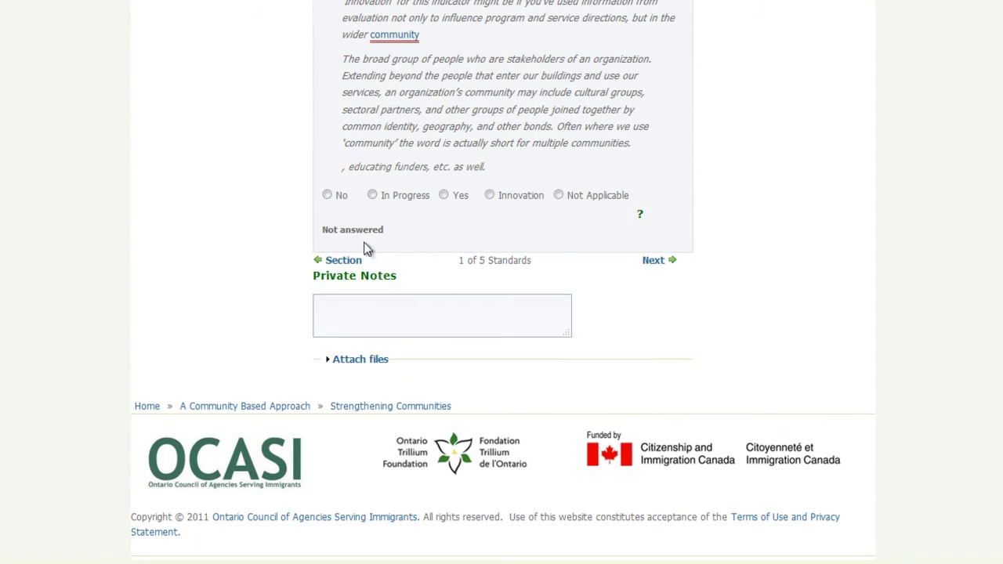
pyautogui.click(654, 261)
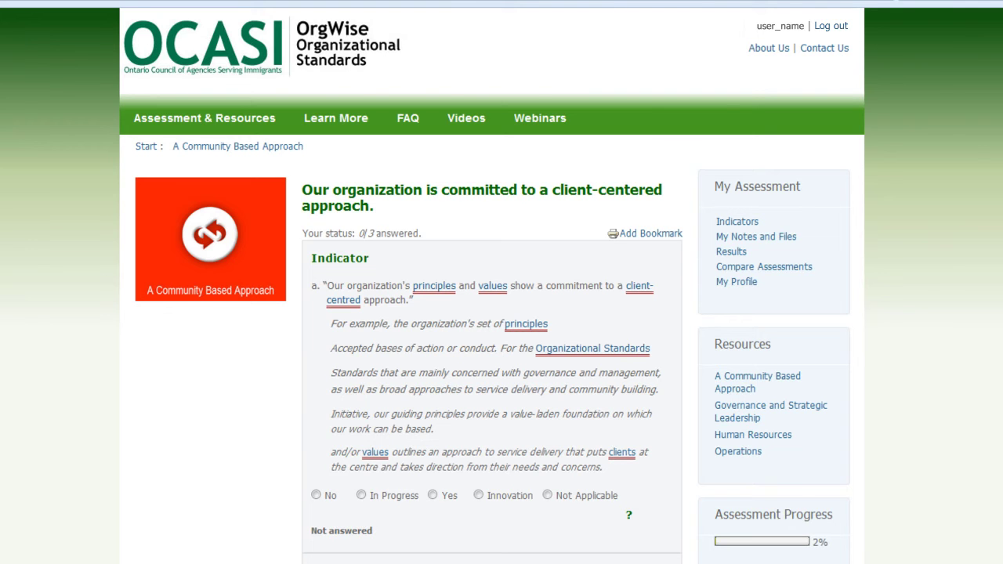
# Step: Open Results under My Assessment and scroll through the category chart and per-standard results table
pyautogui.click(722, 254)
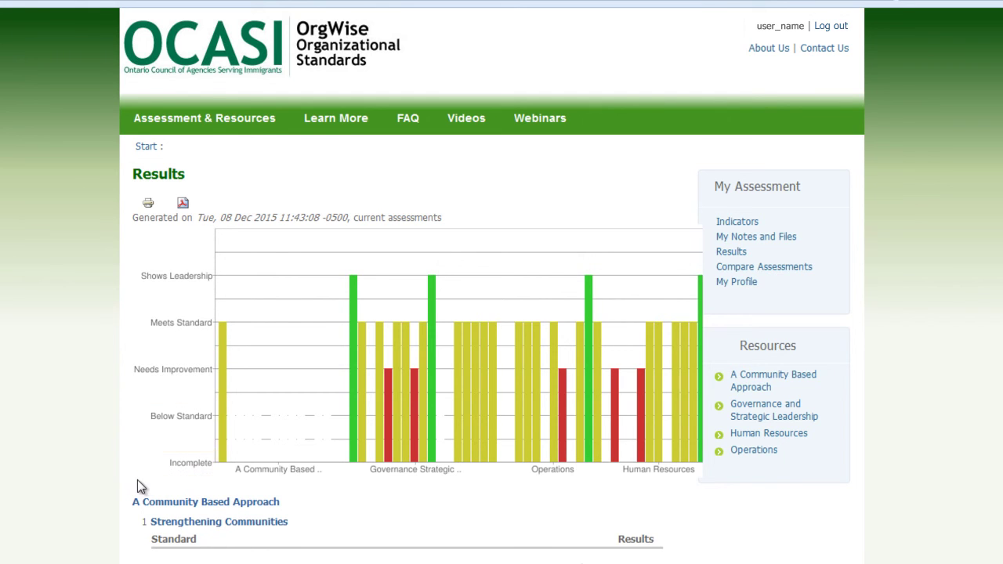
pyautogui.scroll(-5, 133, 483)
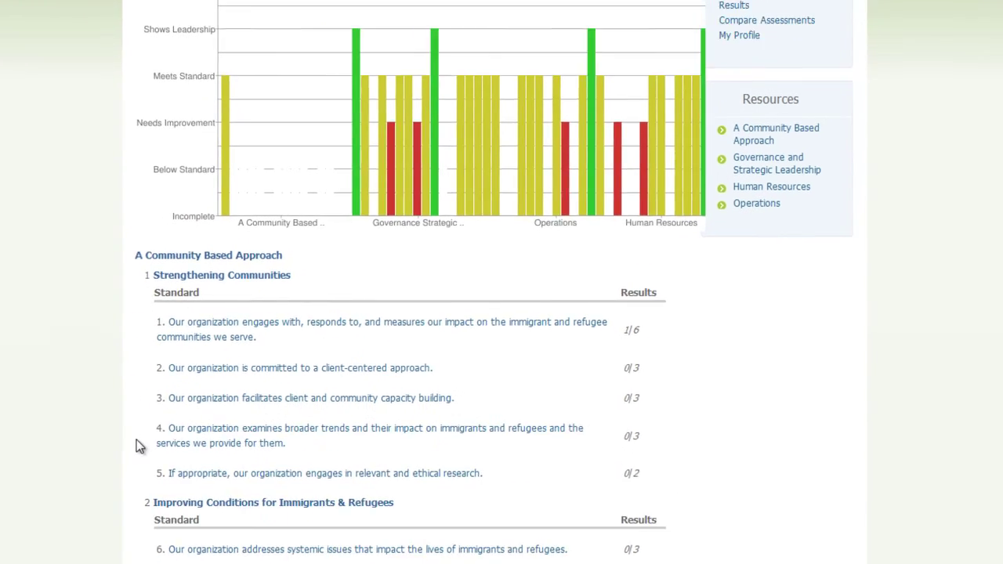
pyautogui.scroll(-4, 145, 298)
pyautogui.scroll(-3, 151, 264)
pyautogui.scroll(-2, 152, 264)
pyautogui.scroll(-3, 152, 264)
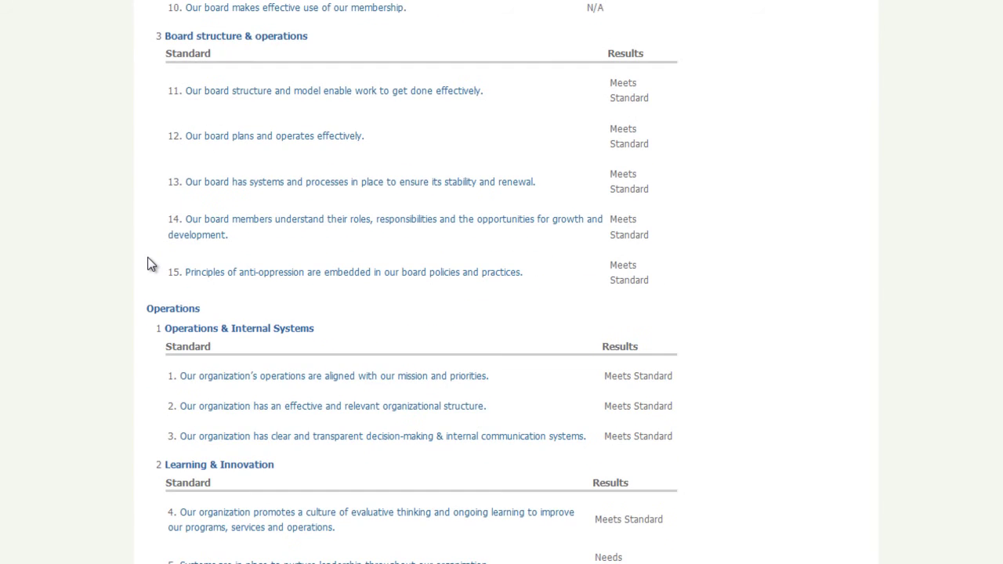
pyautogui.scroll(-2, 151, 264)
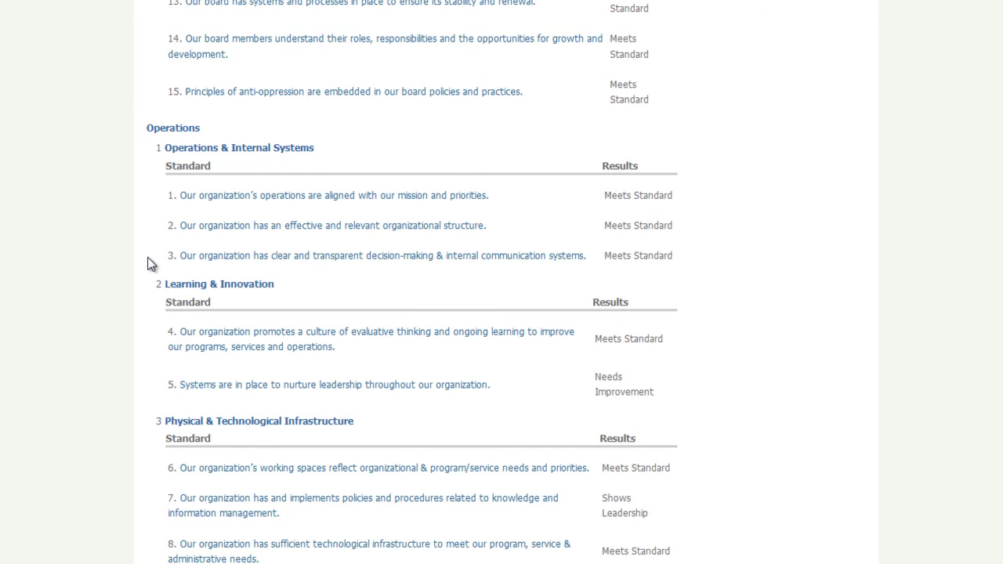
pyautogui.scroll(-2, 151, 264)
pyautogui.scroll(-4, 152, 264)
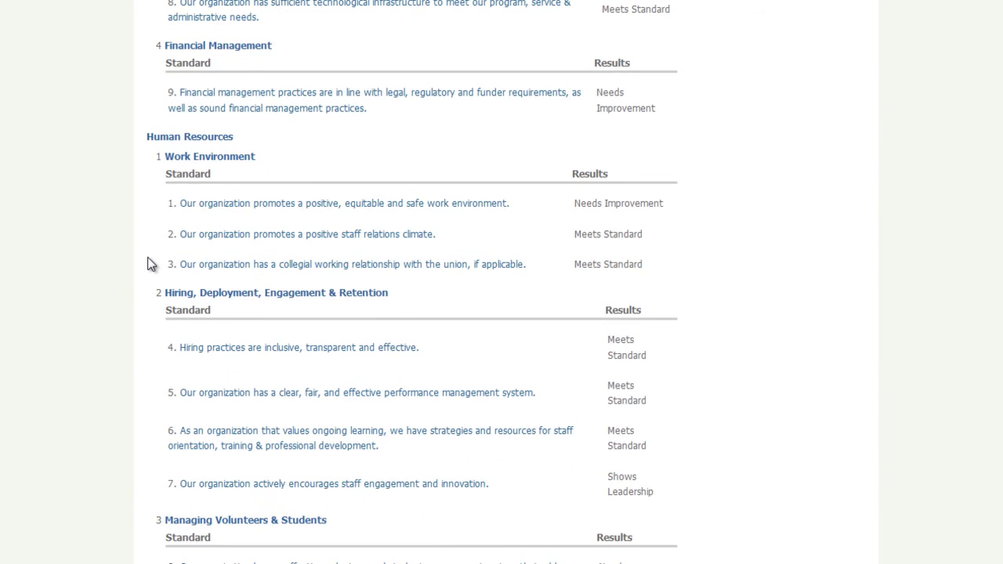
pyautogui.scroll(-3, 151, 264)
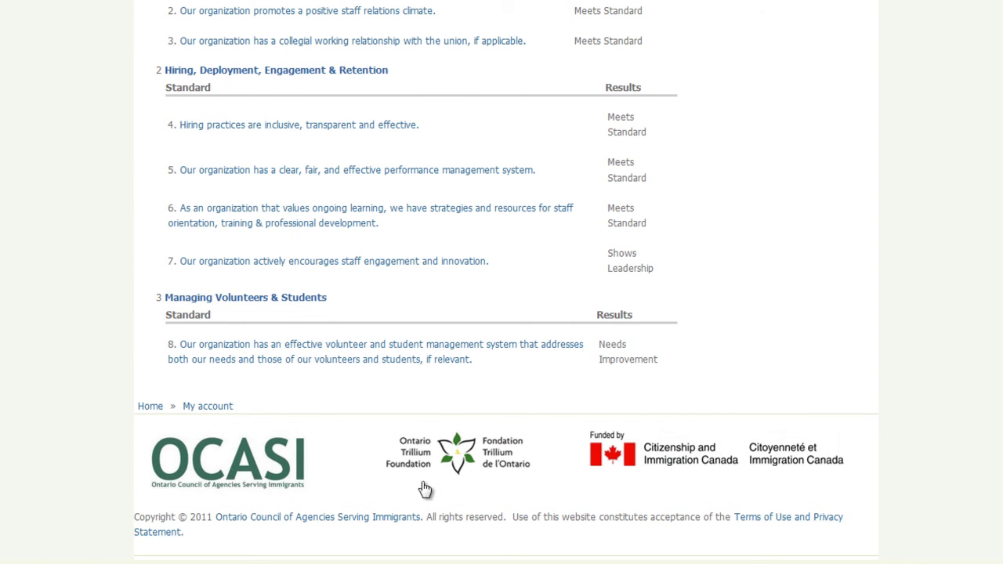
# Step: Return Home, view the Contact Us page, and log out of the account
pyautogui.click(149, 408)
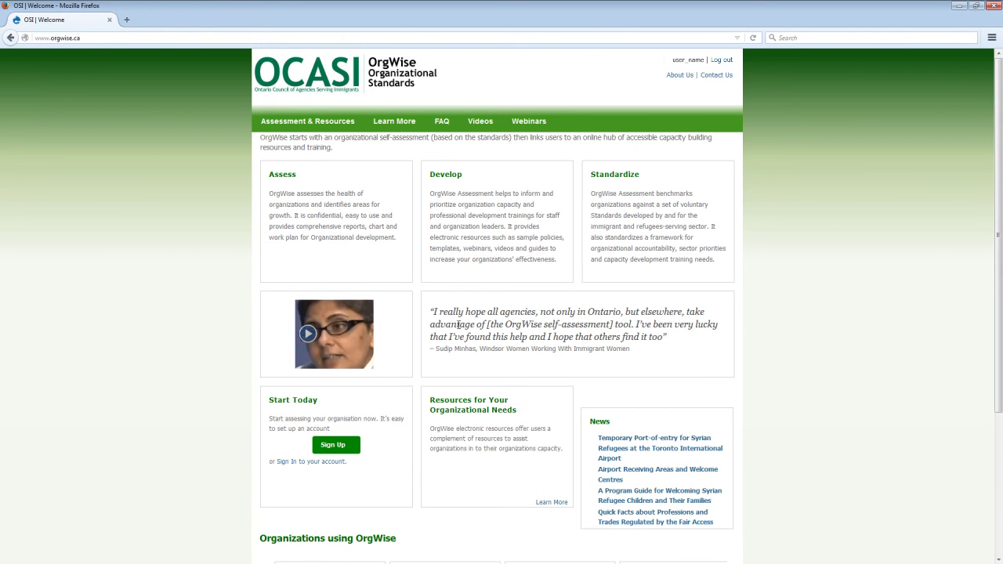
pyautogui.click(713, 78)
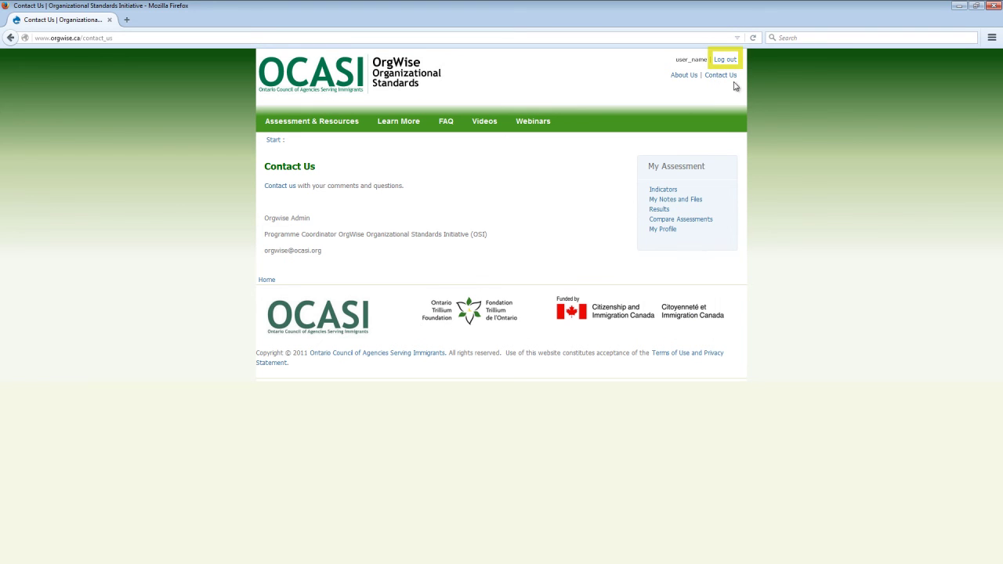
pyautogui.click(732, 61)
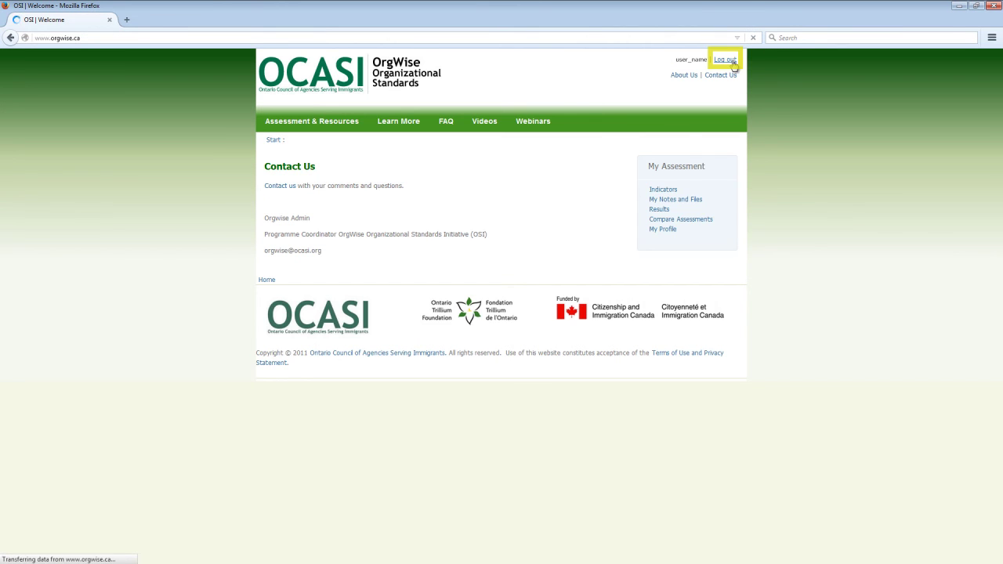